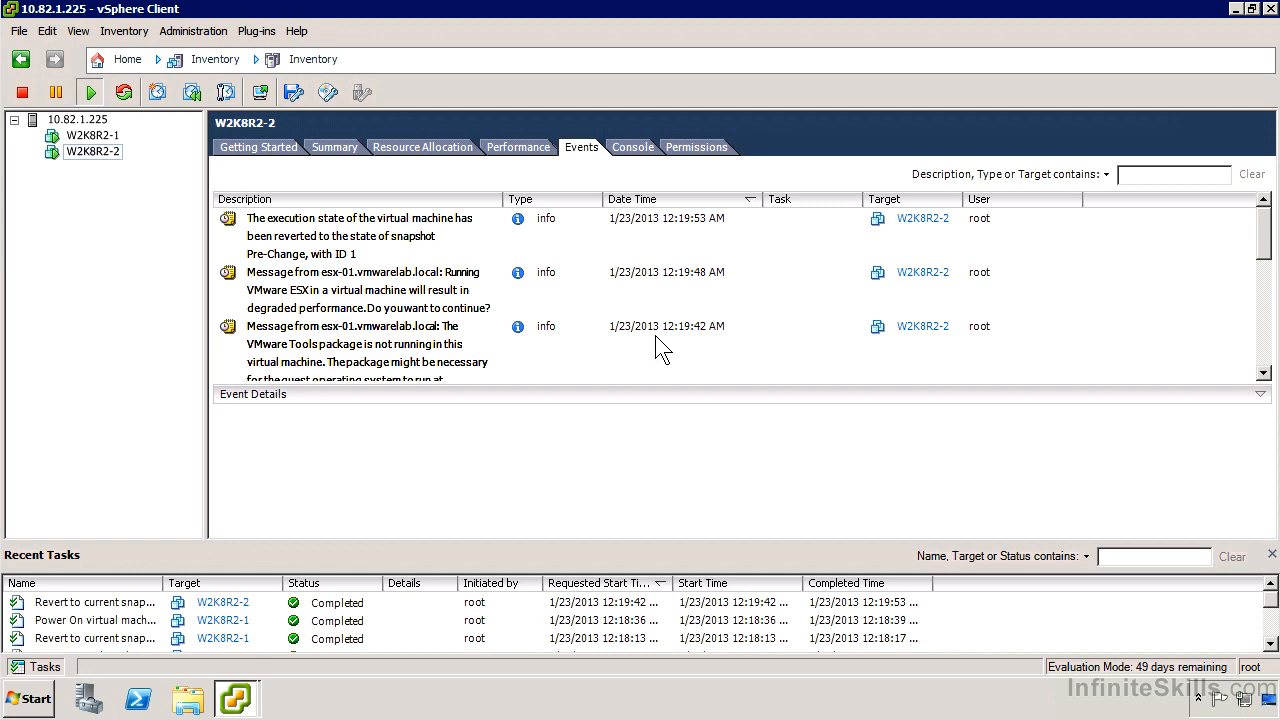
# Step: Take a snapshot of W2K8R2-1 named Dirty Snapshot without the virtual machine's memory, and widen the recent tasks' Name column
pyautogui.click(93, 136)
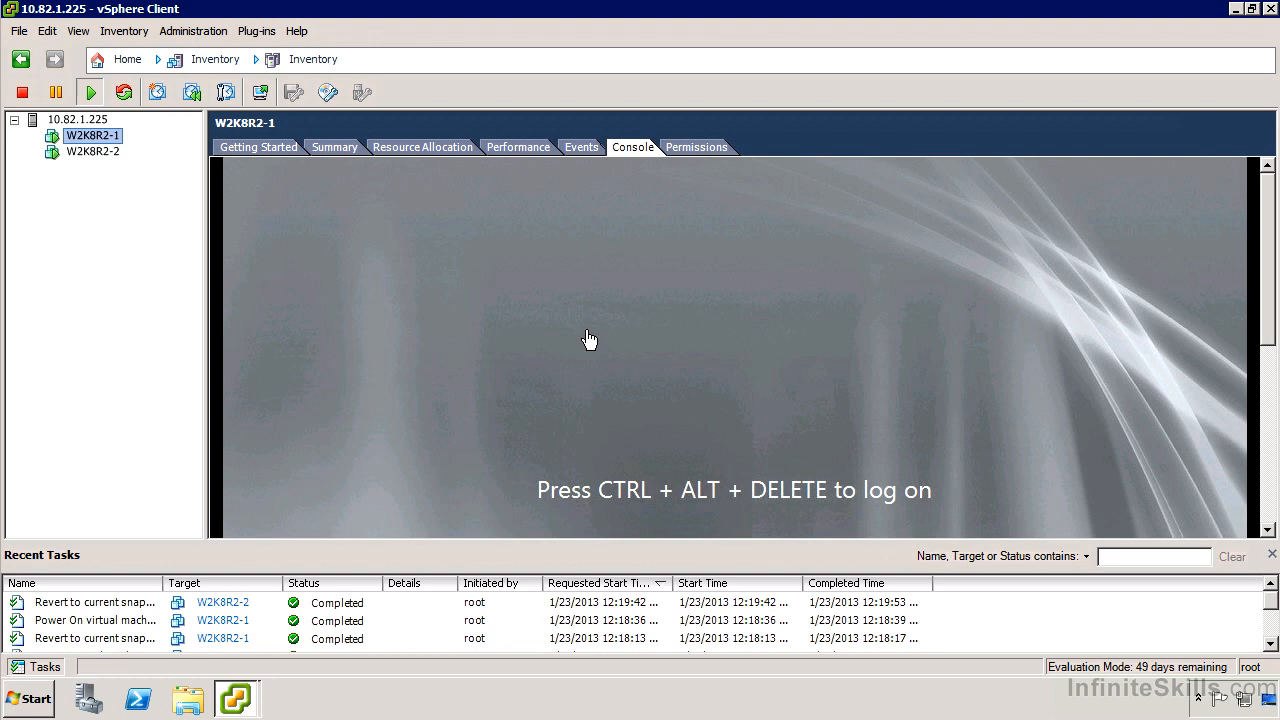
pyautogui.rightClick(113, 141)
pyautogui.moveTo(212, 187)
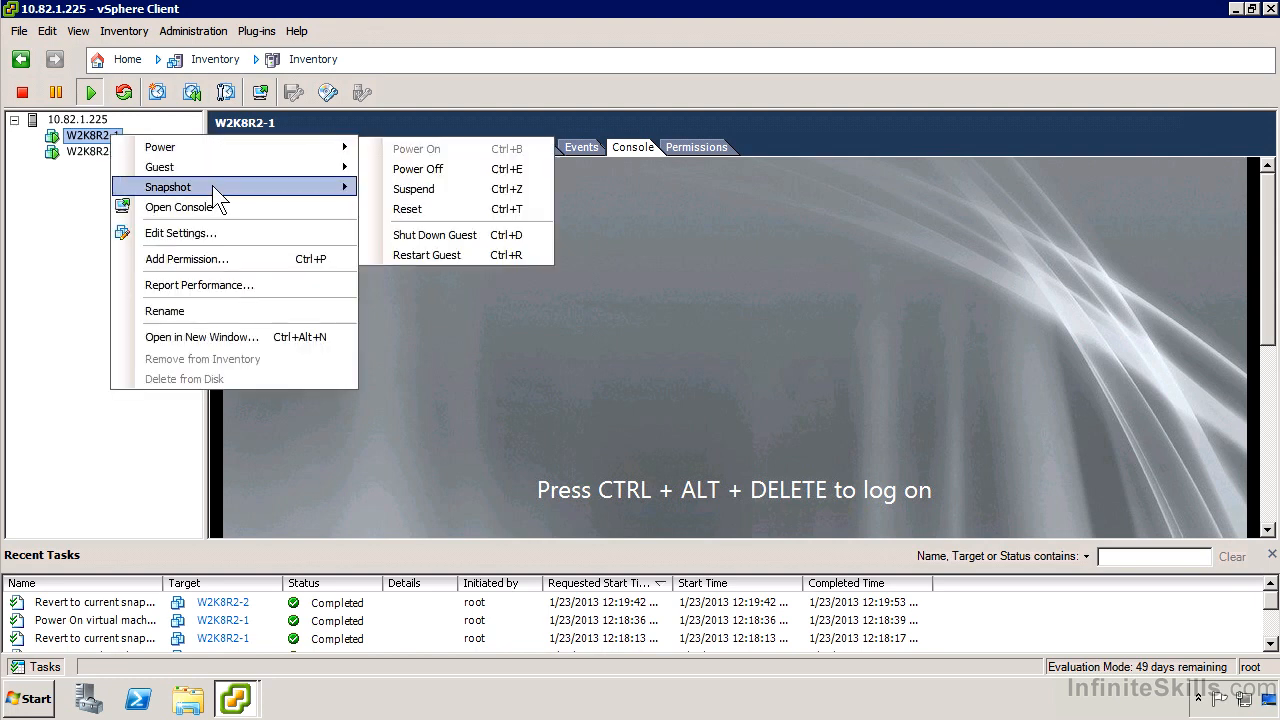
pyautogui.click(400, 188)
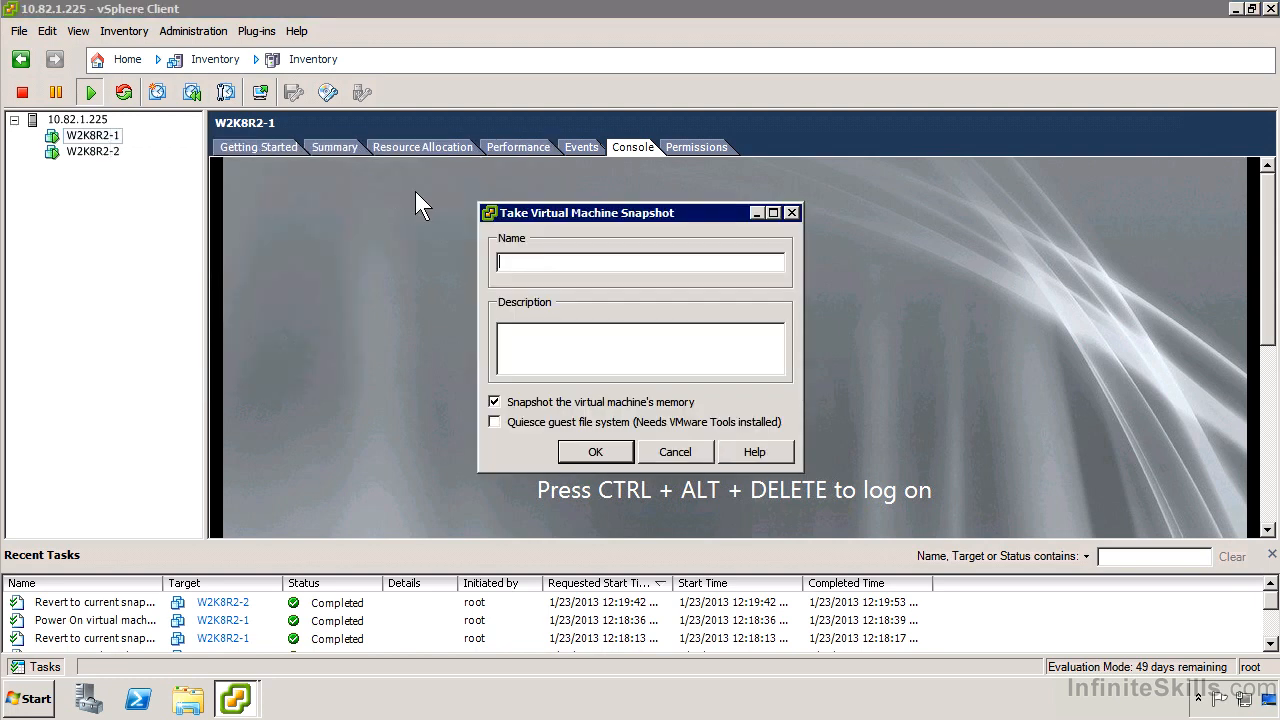
pyautogui.write('Dirty Snapshot')
pyautogui.click(600, 404)
pyautogui.click(597, 453)
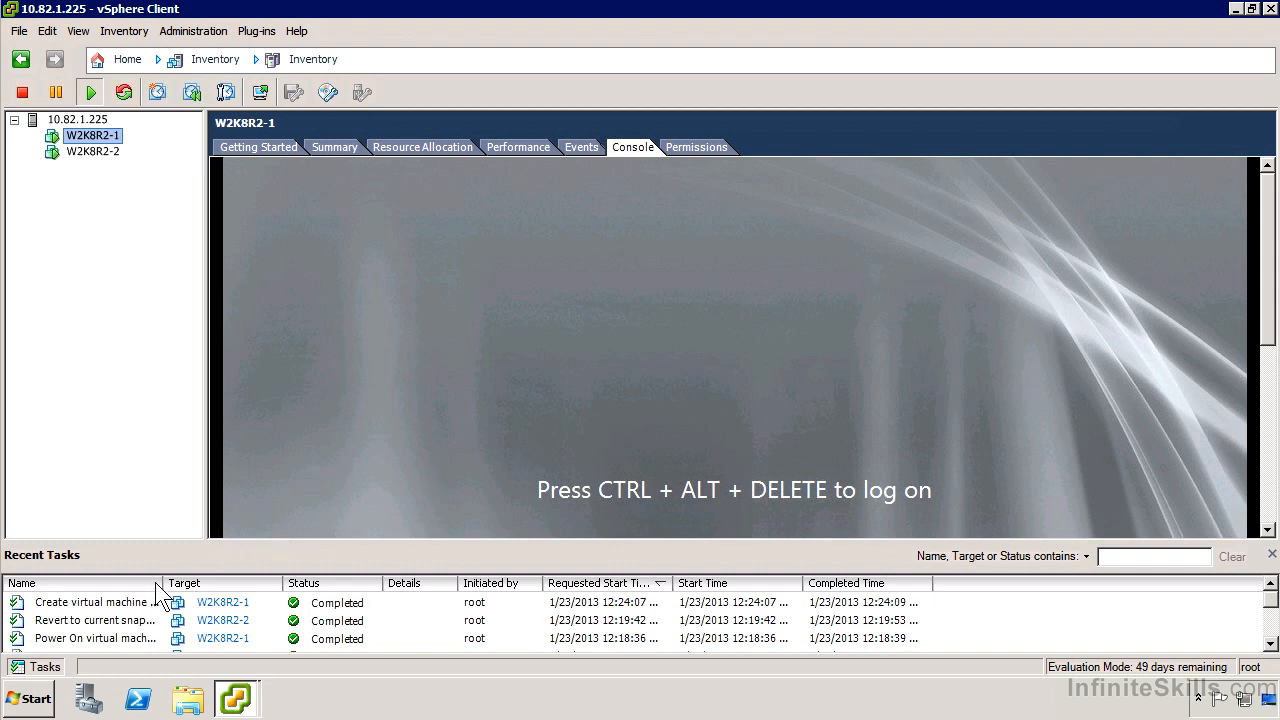
pyautogui.moveTo(172, 582); pyautogui.dragTo(258, 582)
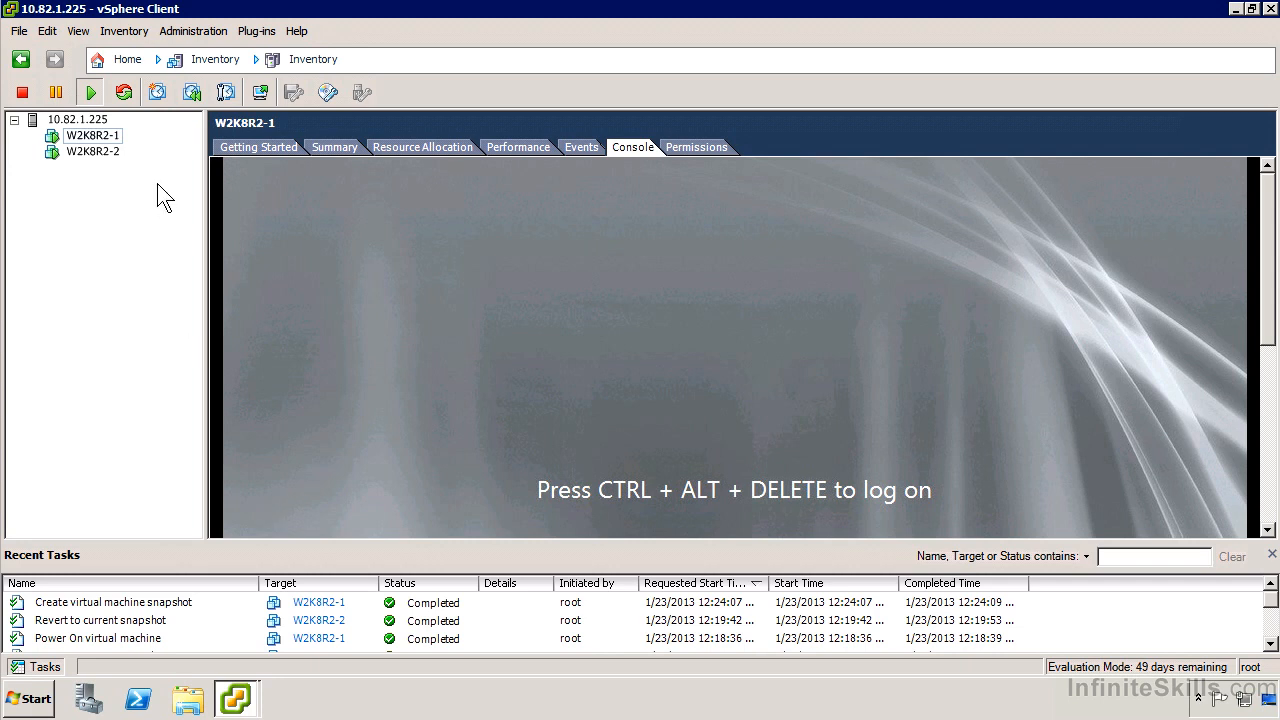
# Step: Delete the sdasdf snapshot from W2K8R2-1 in the Snapshot Manager, keeping Dirty Snapshot, and close the manager
pyautogui.rightClick(109, 139)
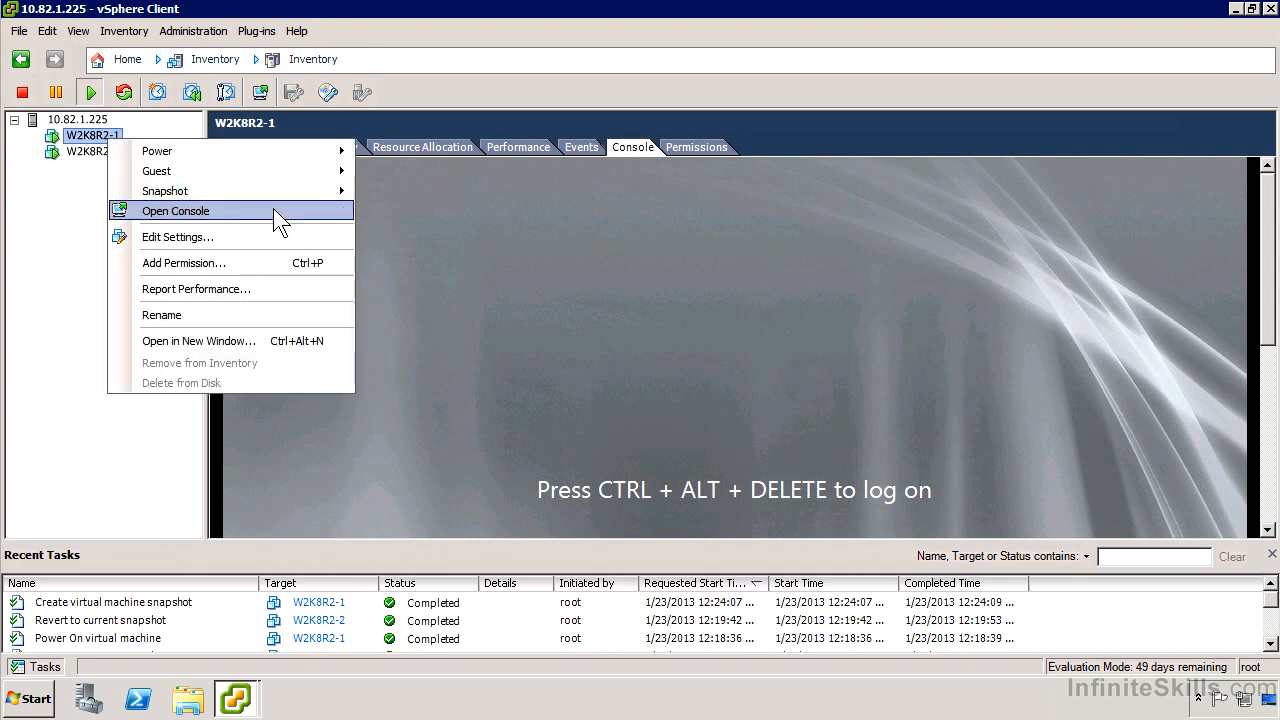
pyautogui.moveTo(287, 181)
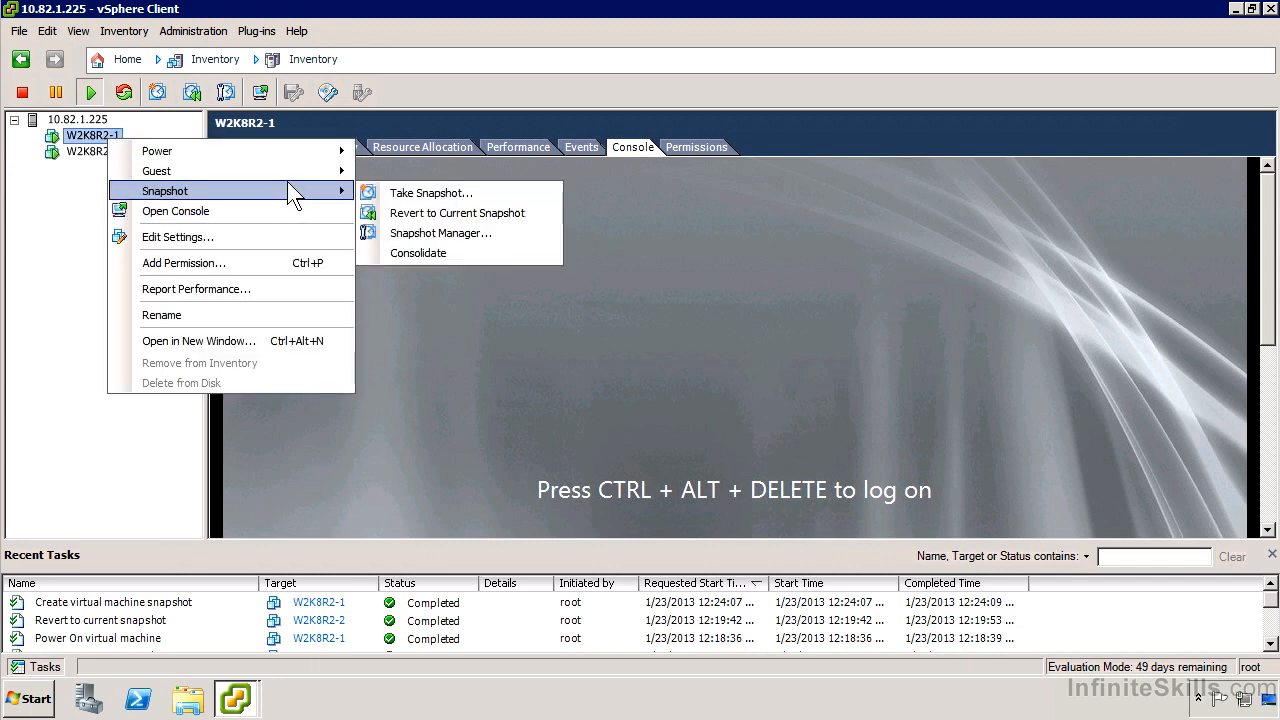
pyautogui.click(460, 233)
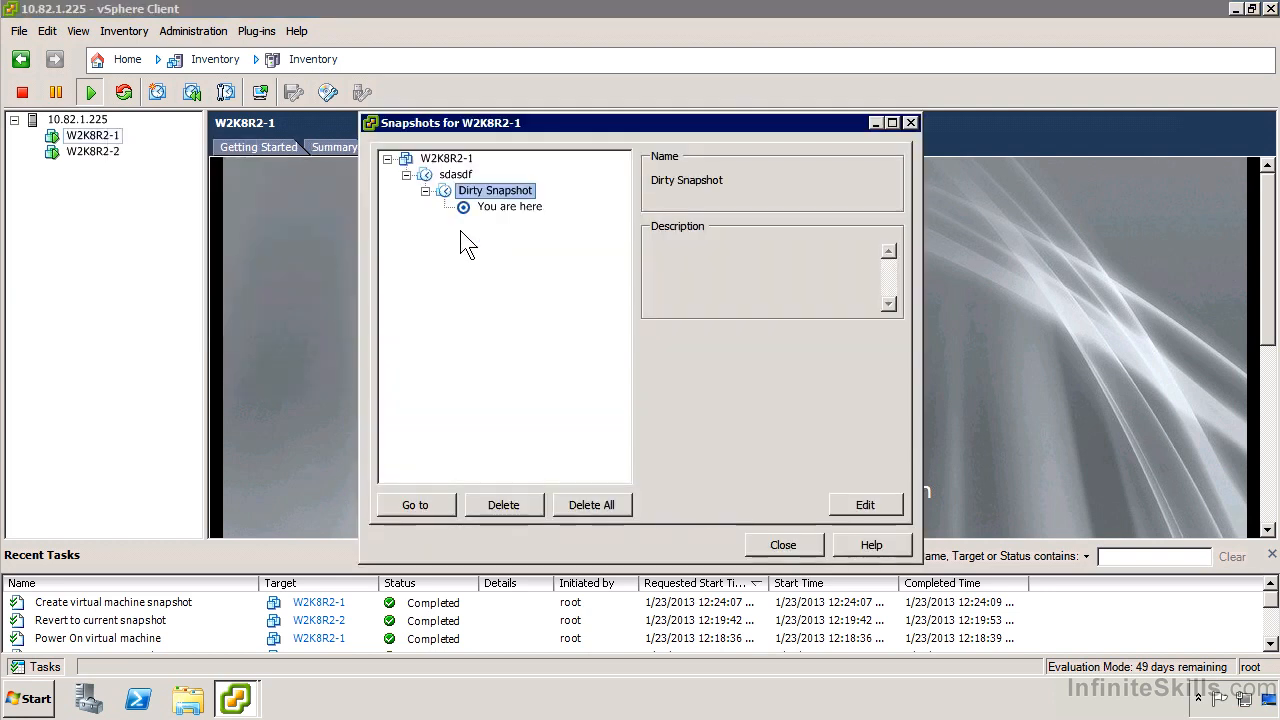
pyautogui.click(455, 175)
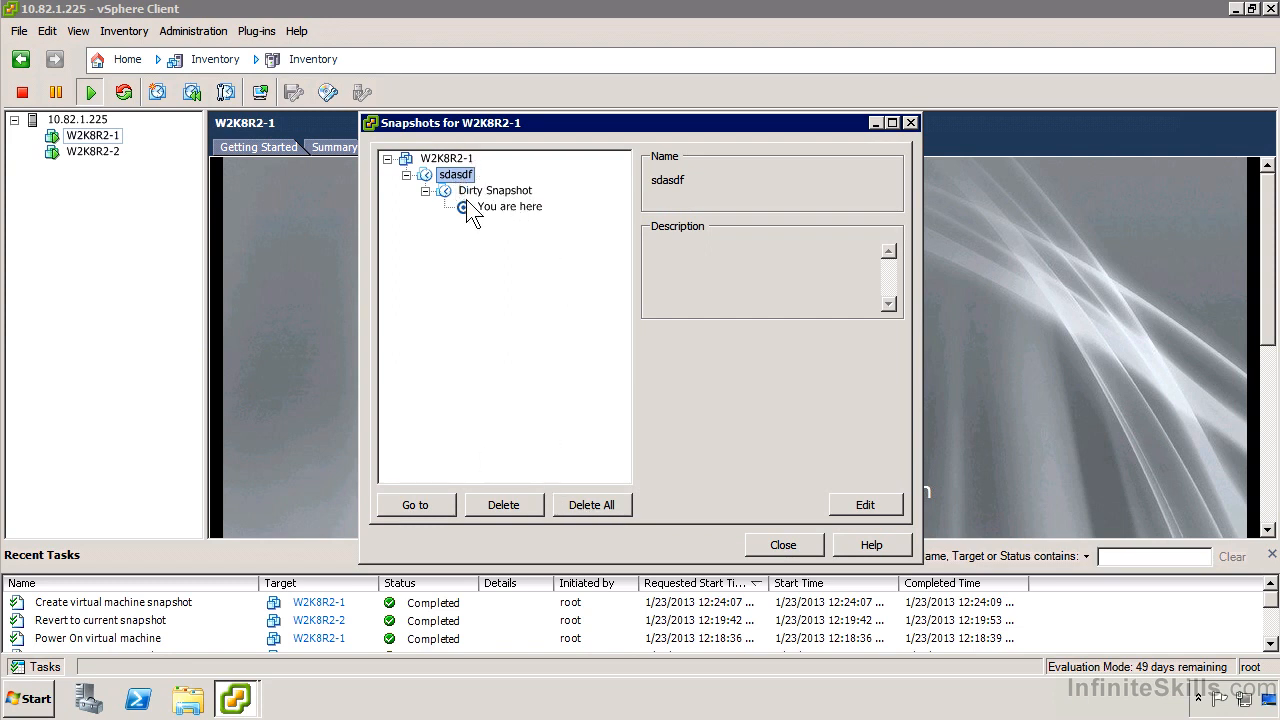
pyautogui.click(514, 504)
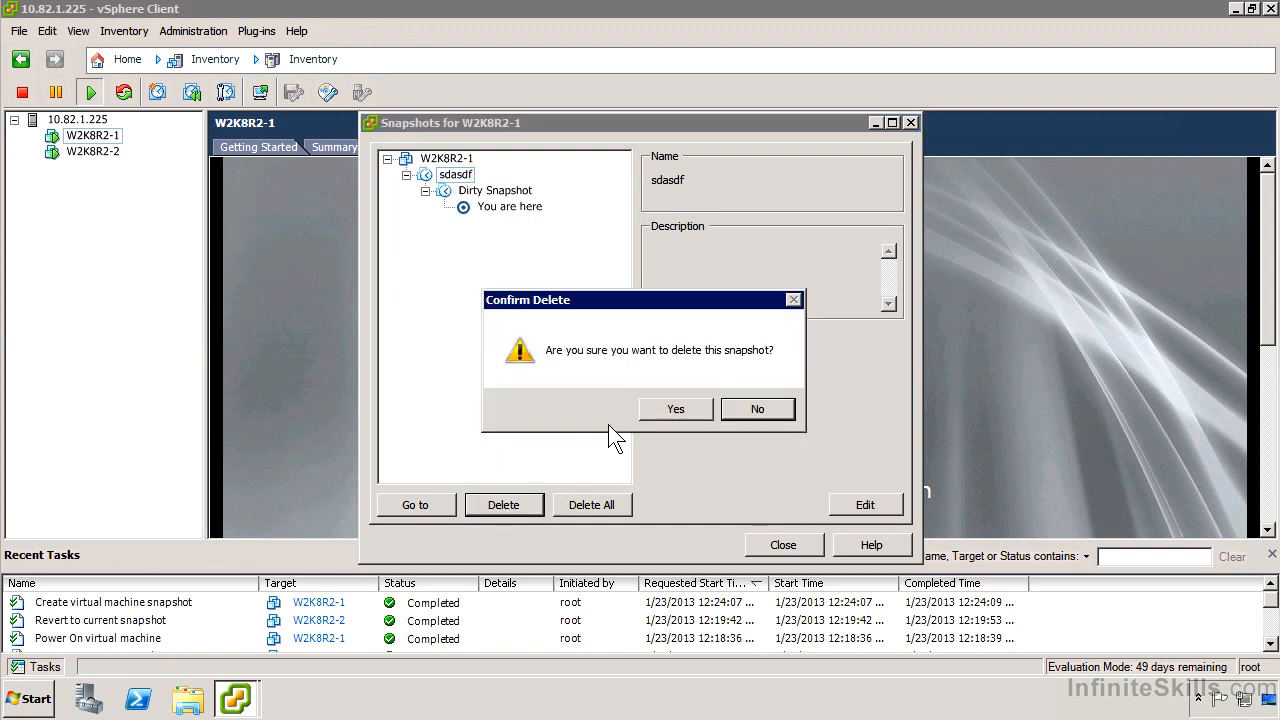
pyautogui.click(677, 406)
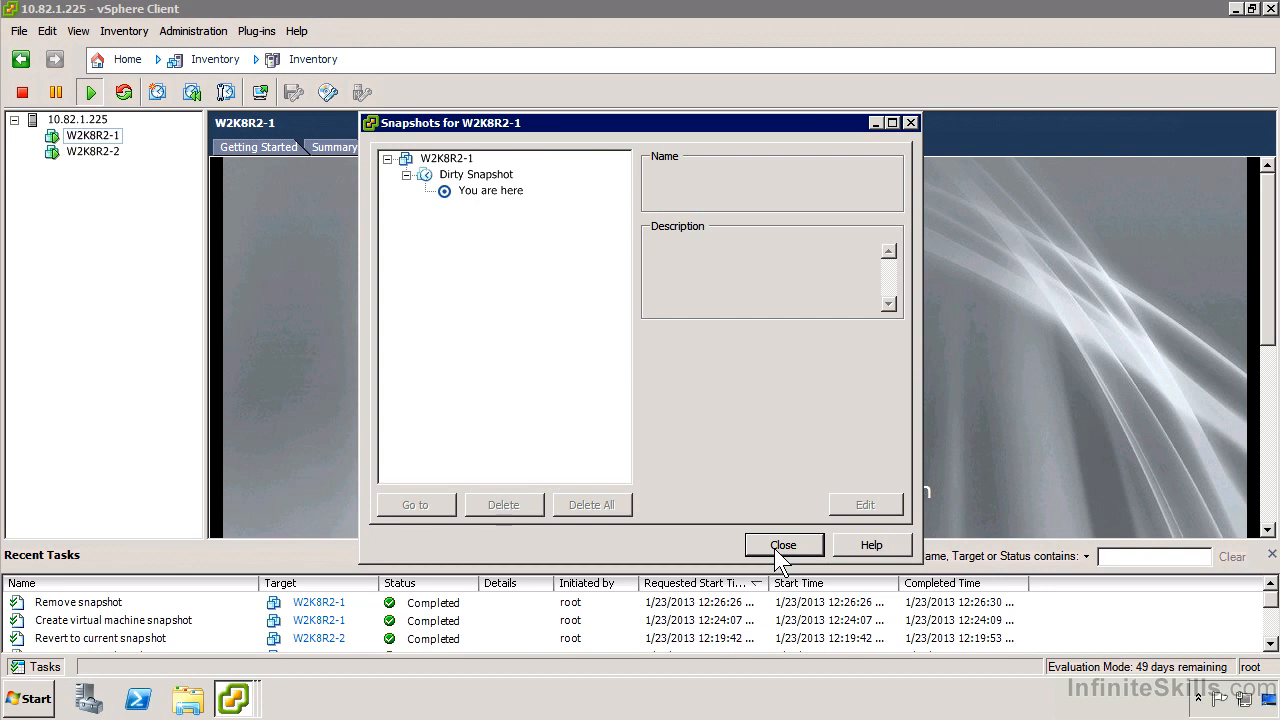
pyautogui.click(767, 540)
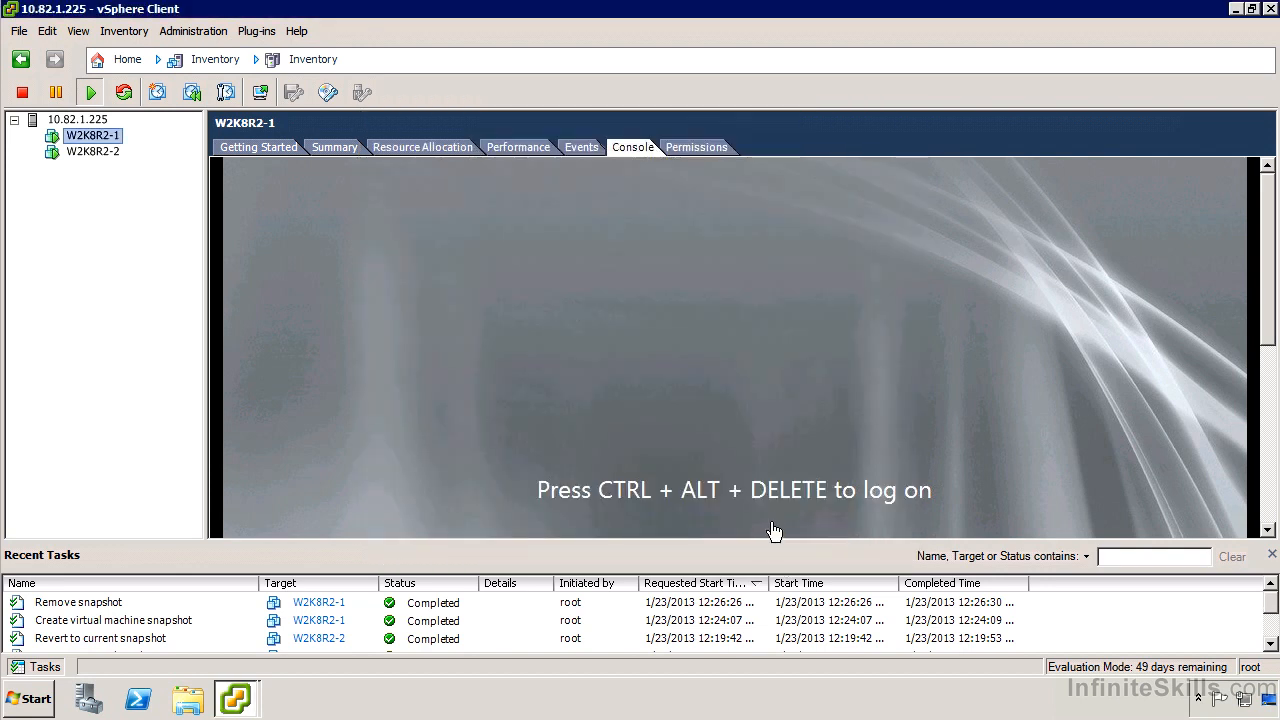
# Step: Revert W2K8R2-1 to its current snapshot, accepting the loss of the machine's present state
pyautogui.rightClick(98, 138)
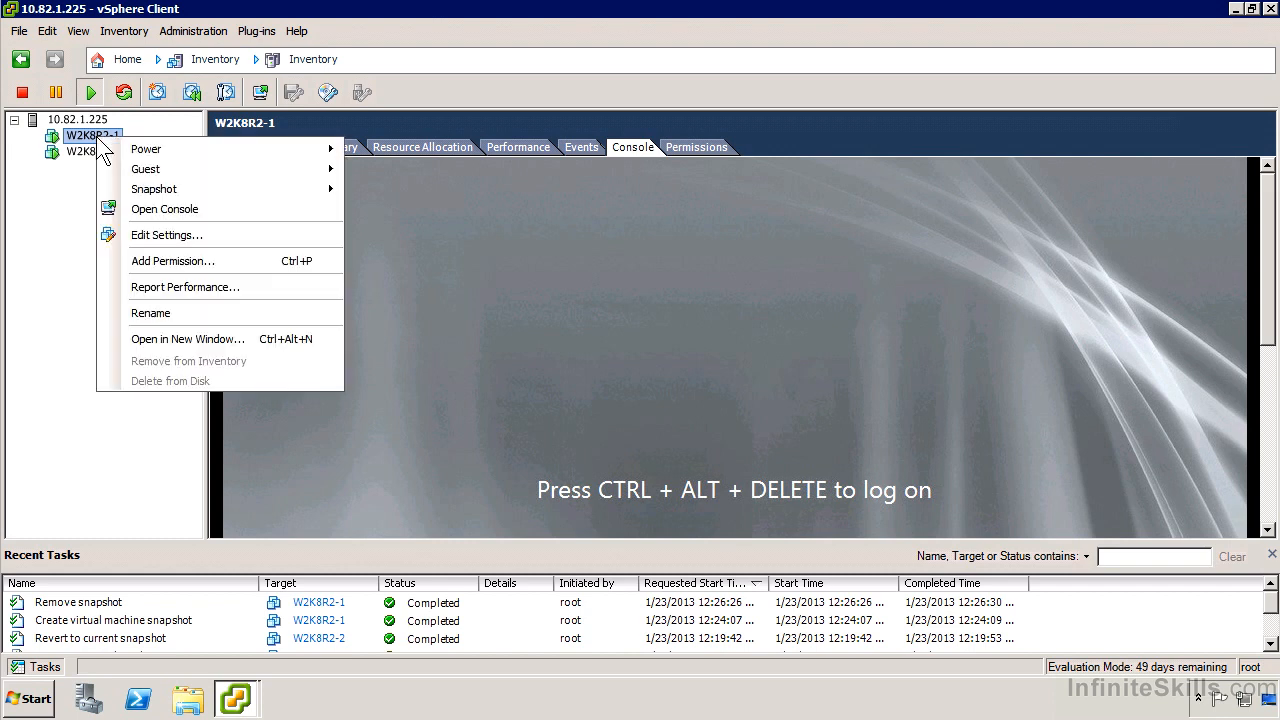
pyautogui.moveTo(197, 188)
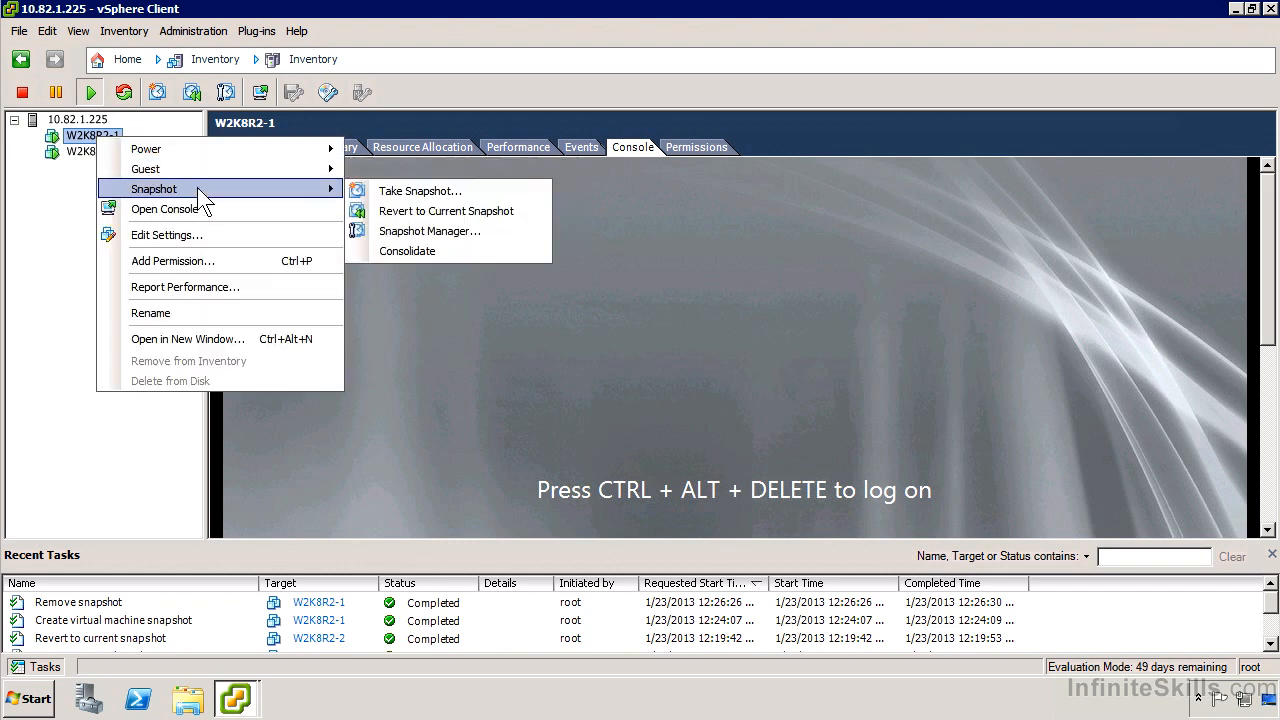
pyautogui.click(492, 212)
pyautogui.click(708, 405)
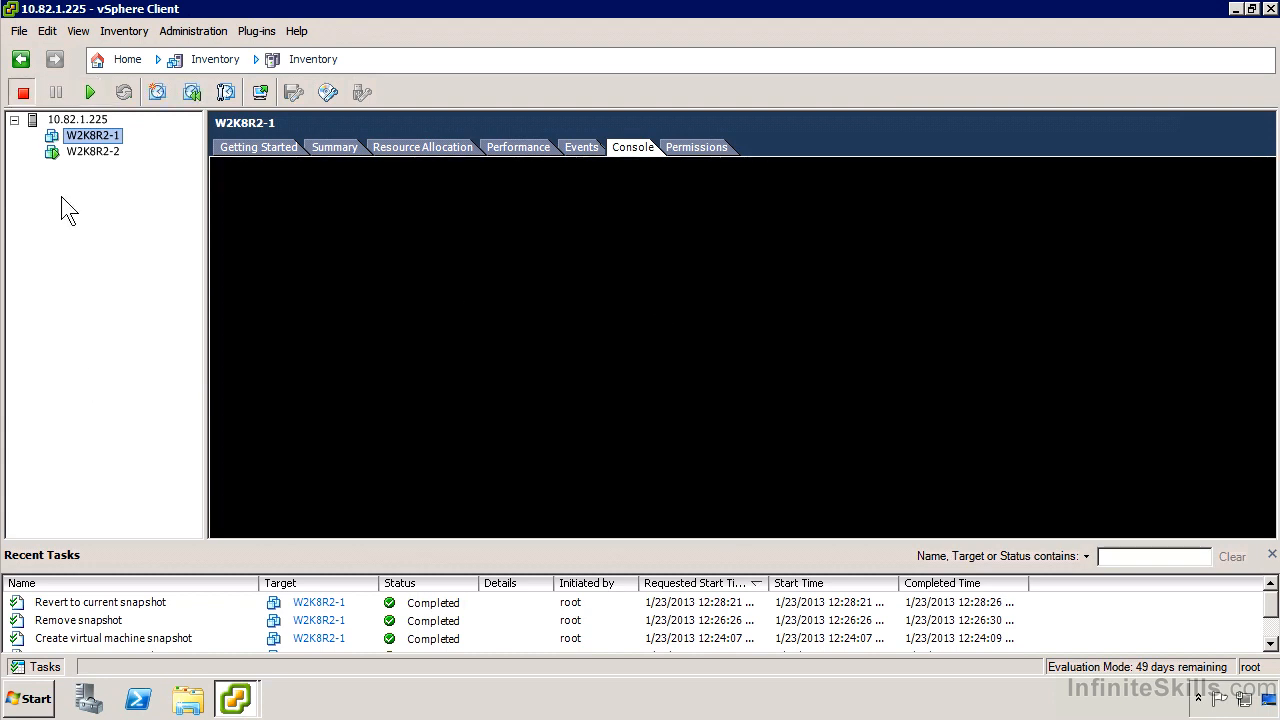
# Step: Review the snapshot tree of W2K8R2-1 in the Snapshot Manager and close it
pyautogui.rightClick(86, 139)
pyautogui.moveTo(151, 147)
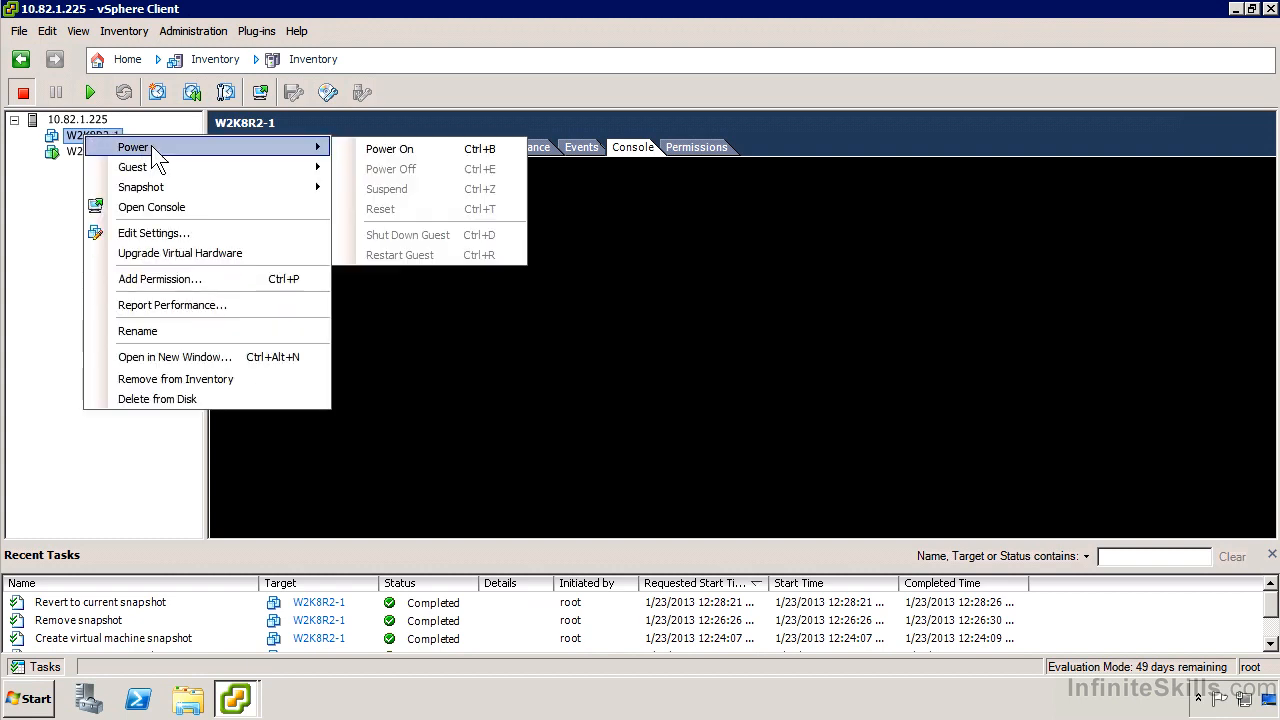
pyautogui.moveTo(250, 188)
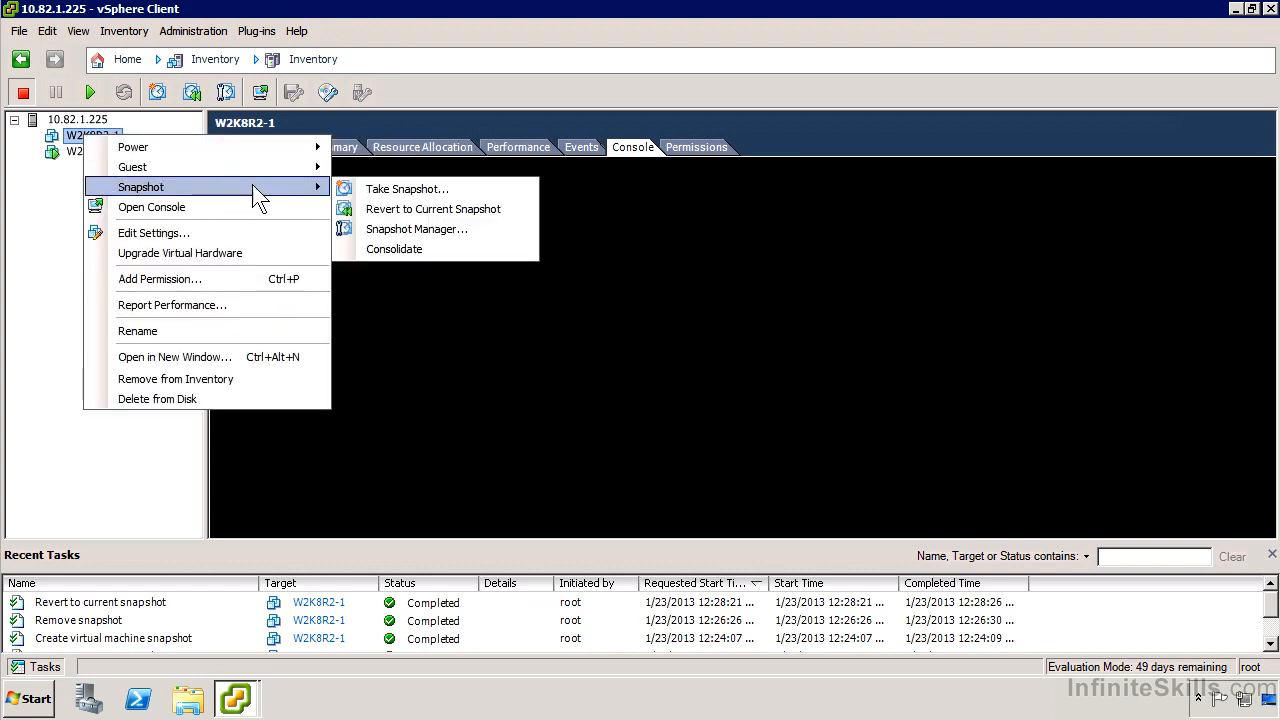
pyautogui.click(437, 227)
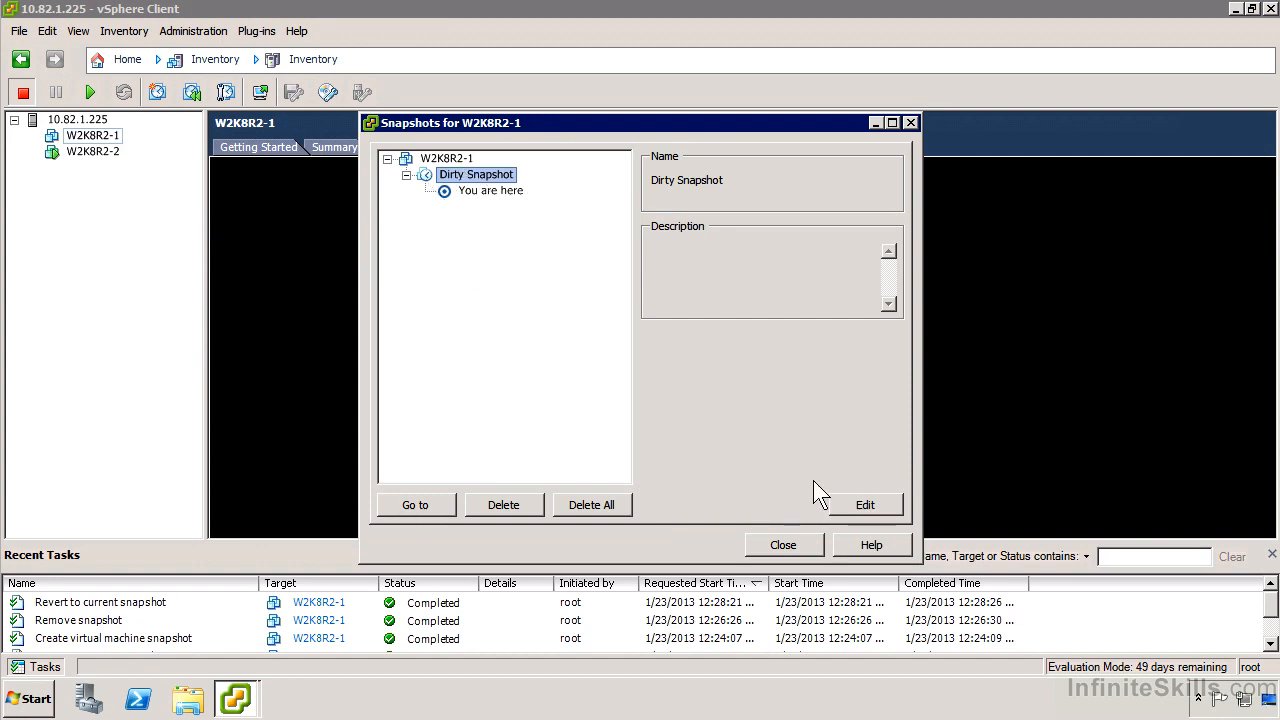
pyautogui.click(784, 545)
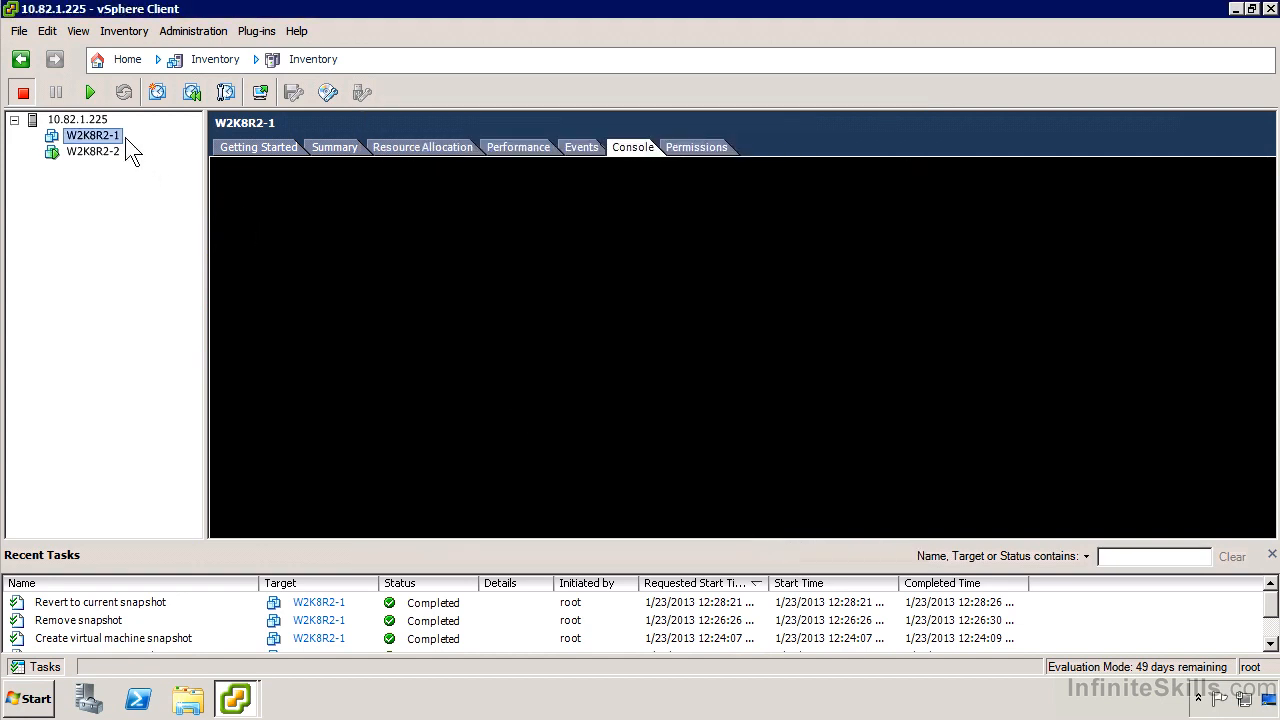
# Step: Check which snapshots exist for W2K8R2-2 in the Snapshot Manager and close it
pyautogui.rightClick(100, 153)
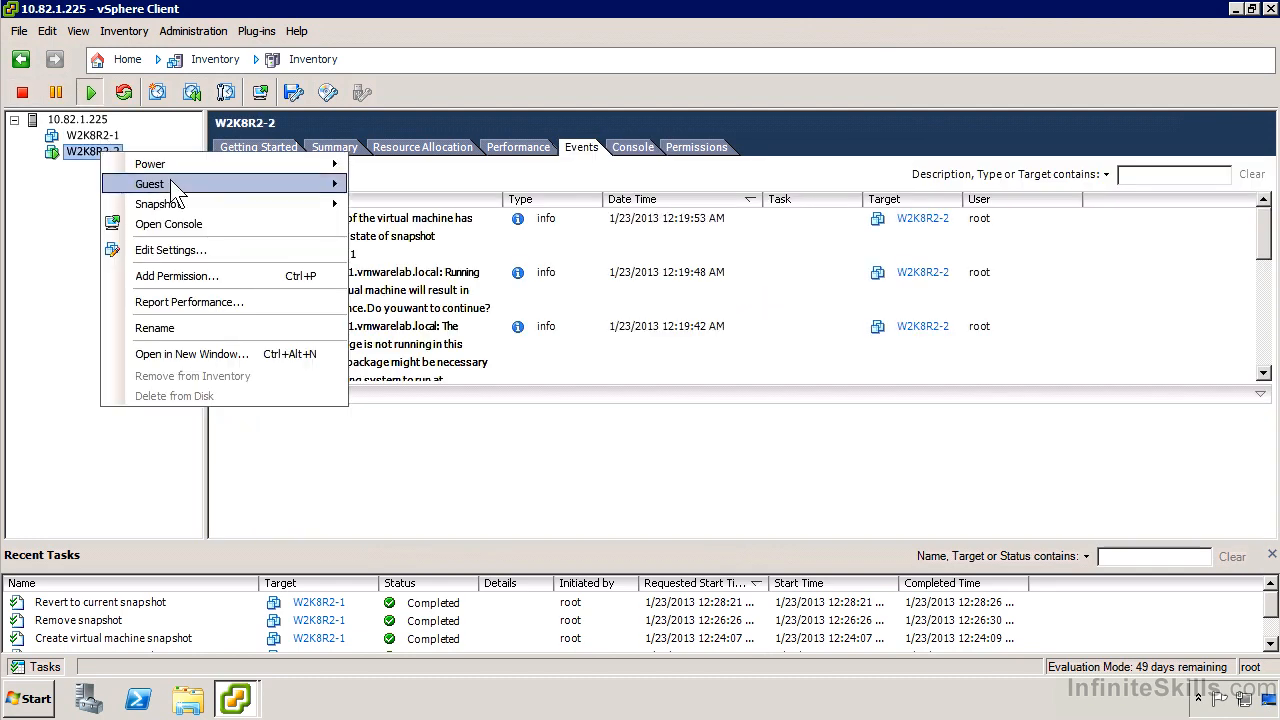
pyautogui.moveTo(212, 204)
pyautogui.click(469, 245)
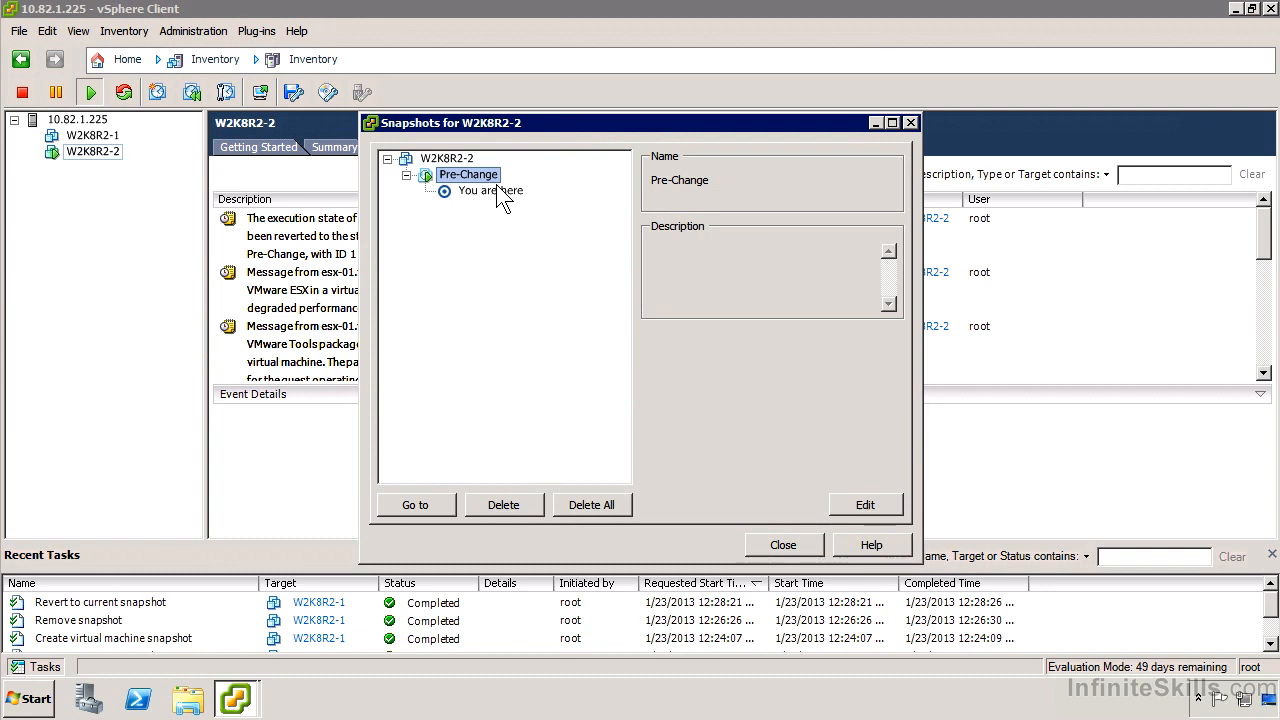
pyautogui.click(768, 541)
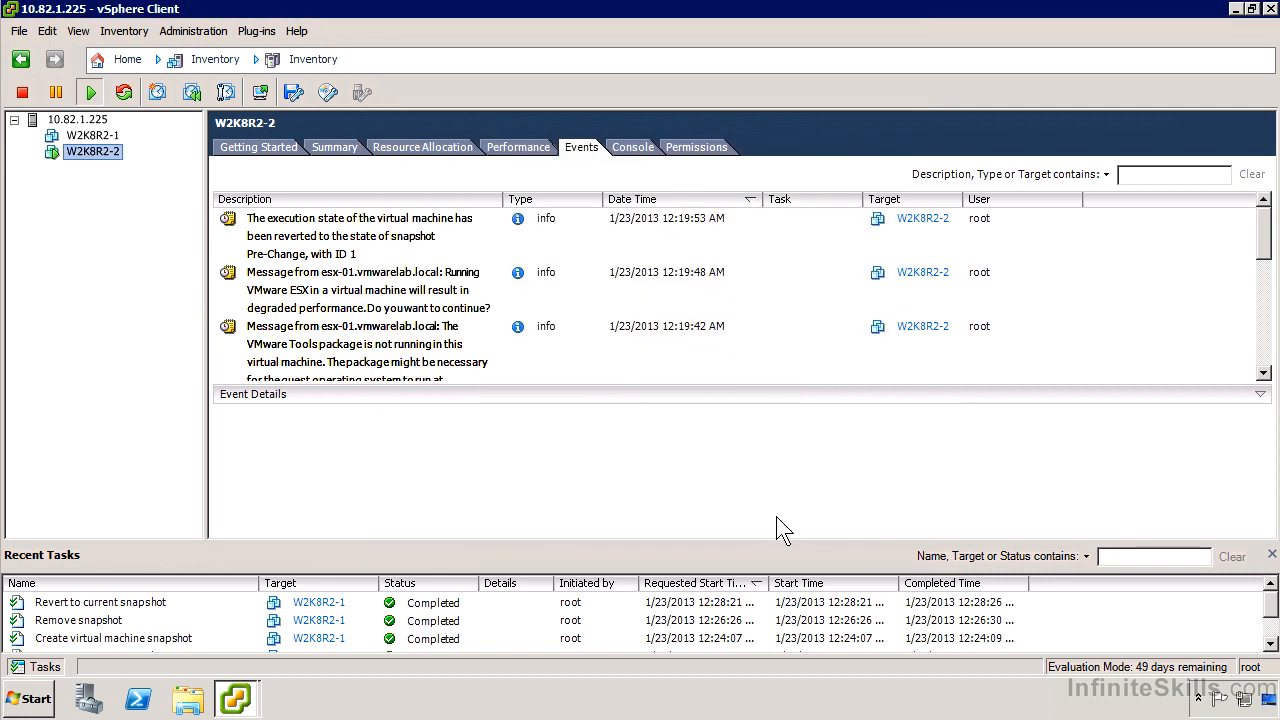
# Step: Show the console of W2K8R2-2, open it in a separate window and bring that window to the front
pyautogui.click(633, 150)
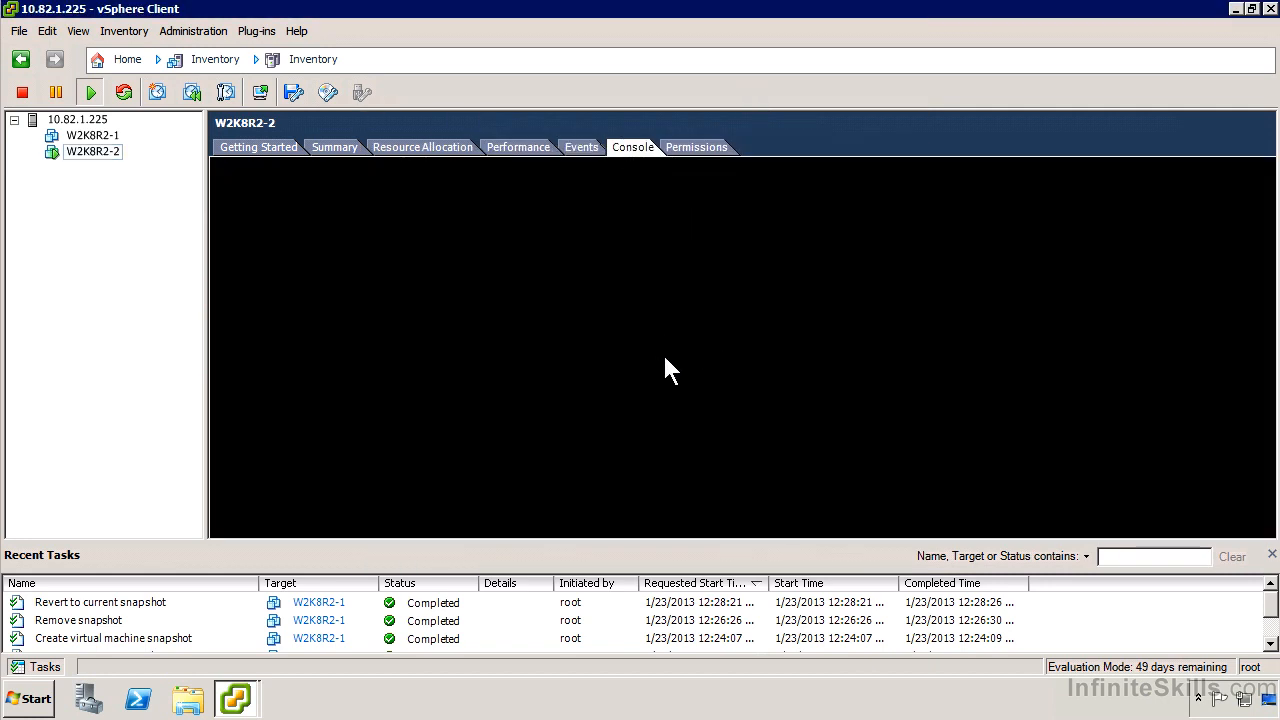
pyautogui.rightClick(92, 168)
pyautogui.click(240, 226)
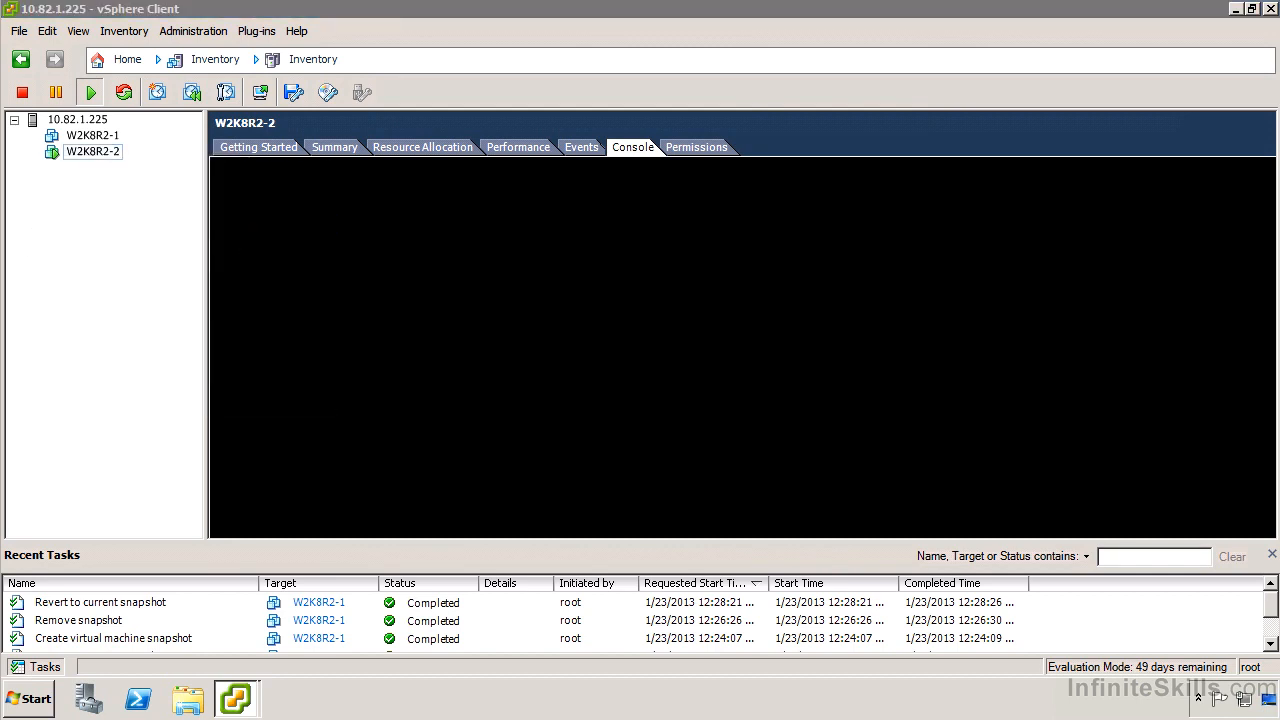
pyautogui.click(240, 704)
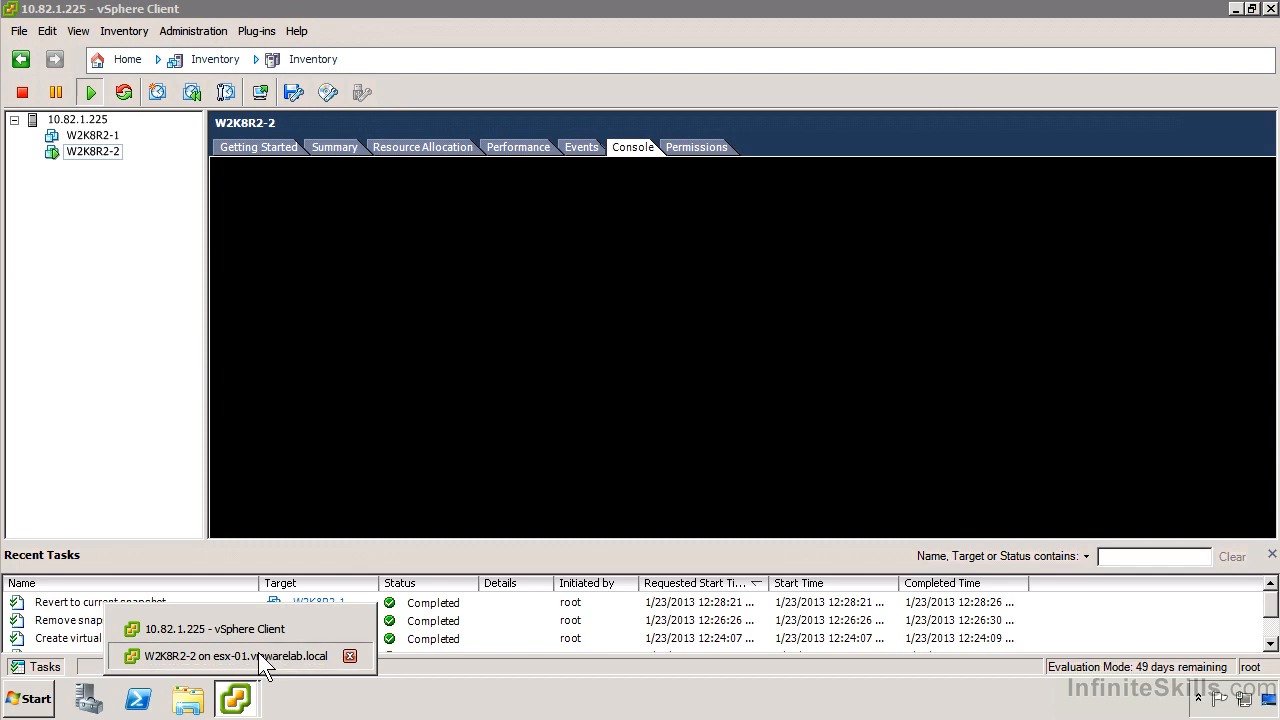
pyautogui.click(258, 656)
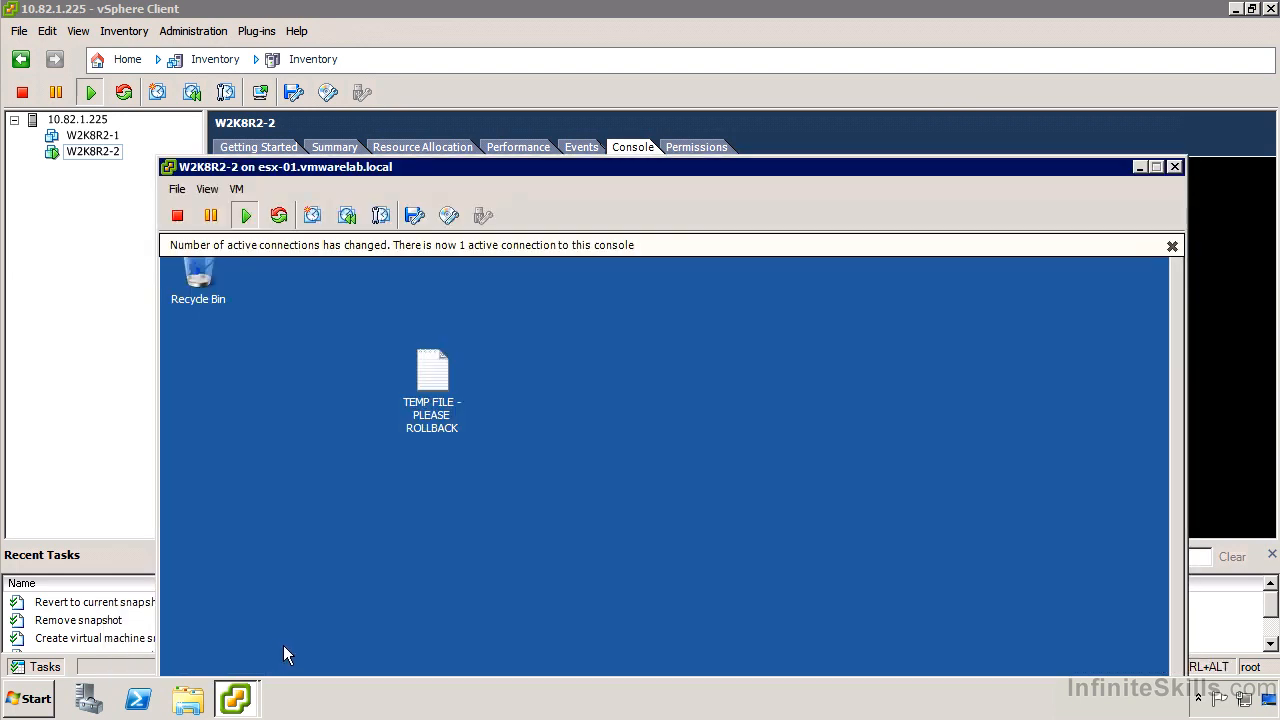
# Step: Revert W2K8R2-2 to its current snapshot from its console window, confirm the rollback, and close that window
pyautogui.click(237, 190)
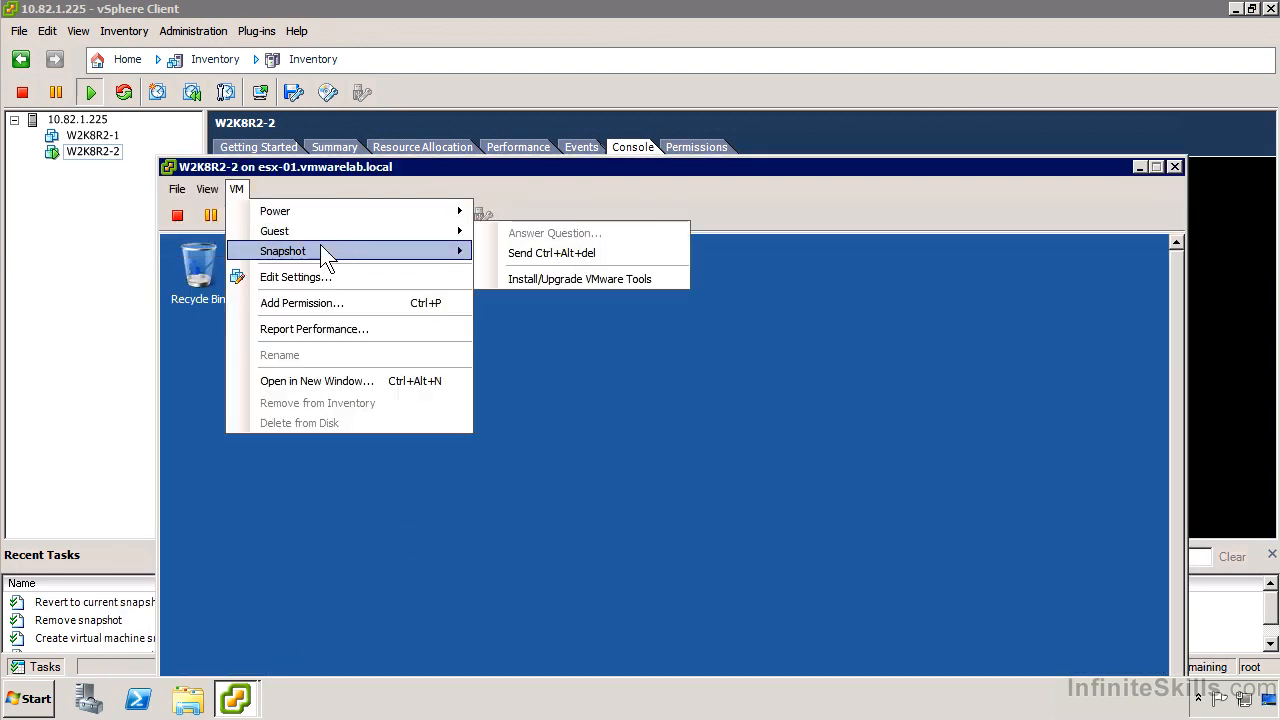
pyautogui.moveTo(341, 251)
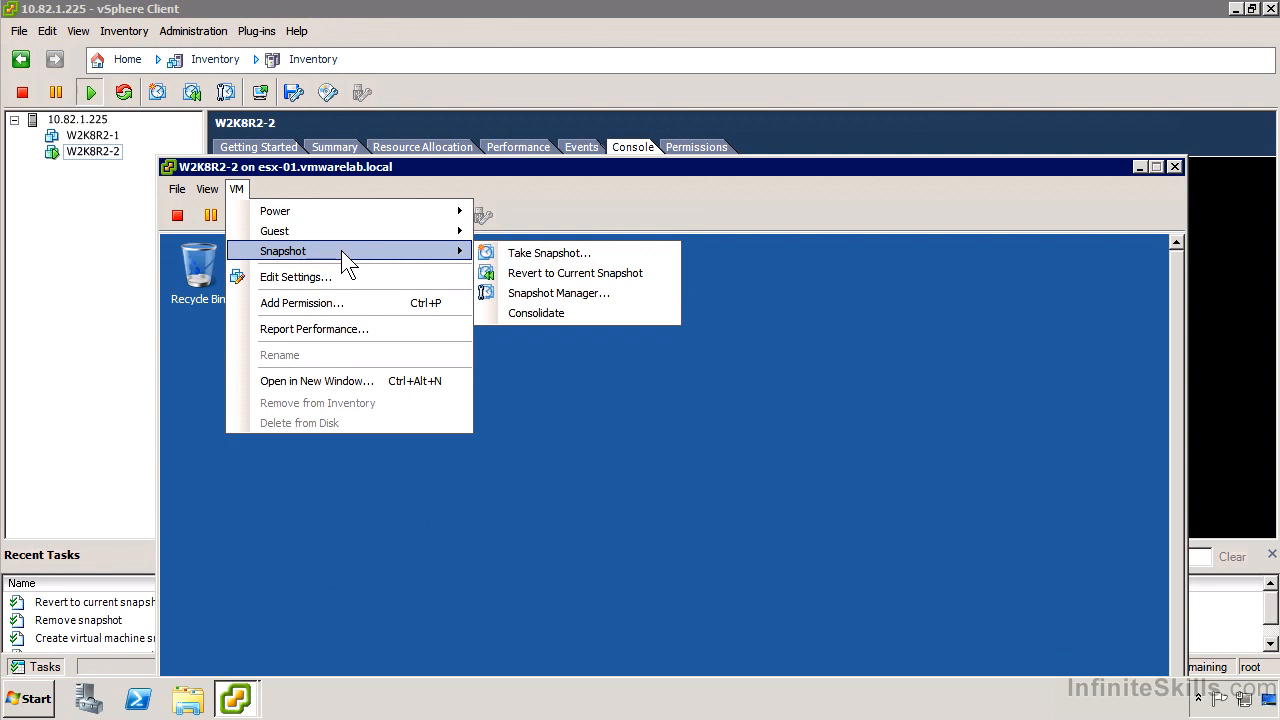
pyautogui.click(610, 273)
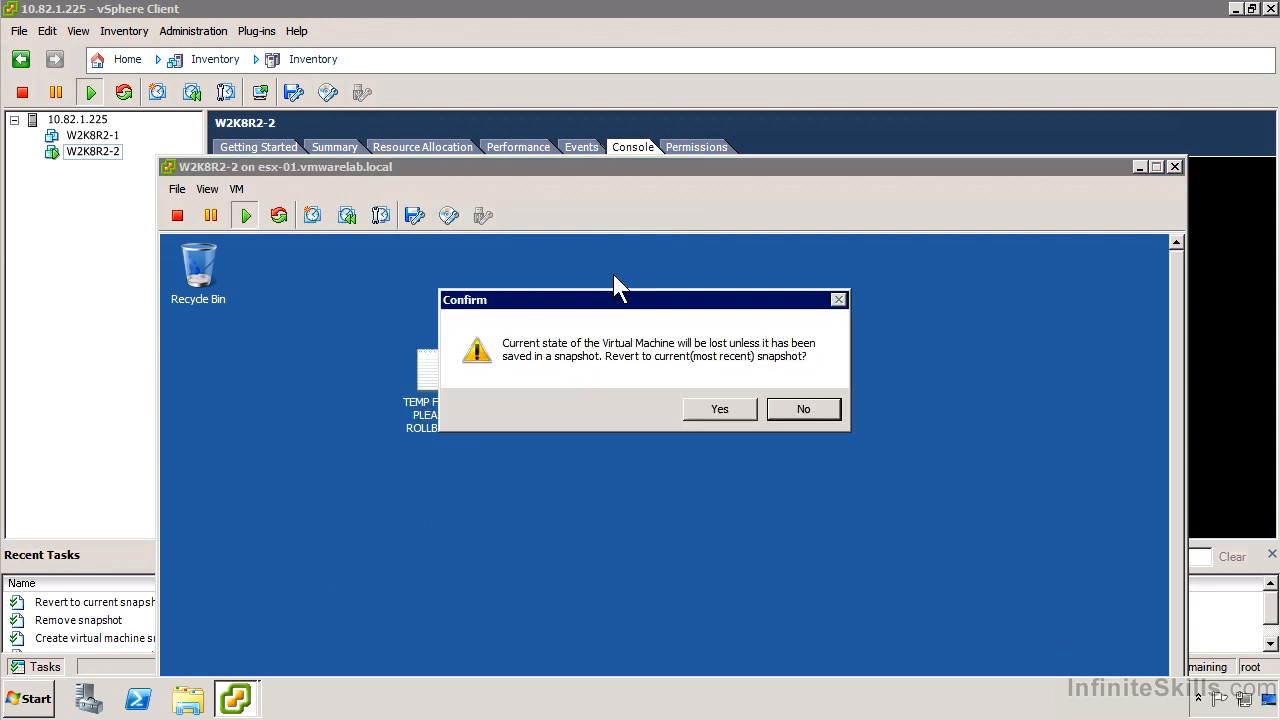
pyautogui.click(720, 410)
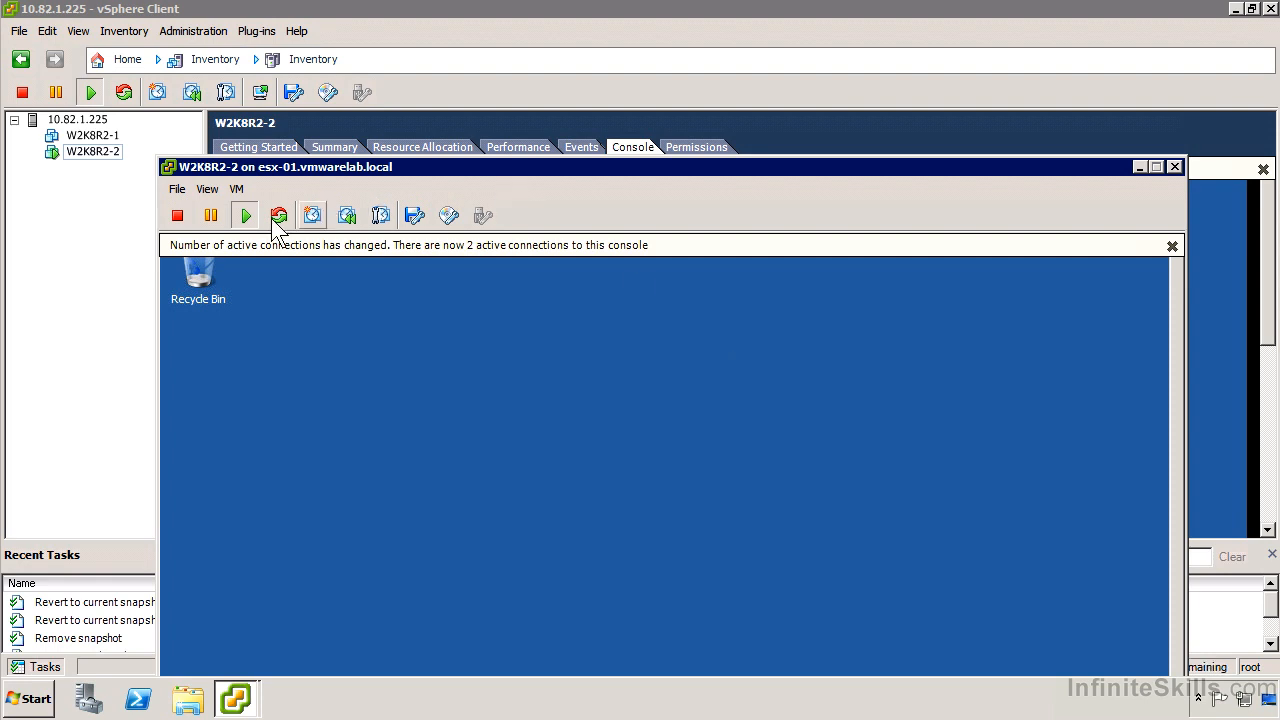
pyautogui.doubleClick(172, 168)
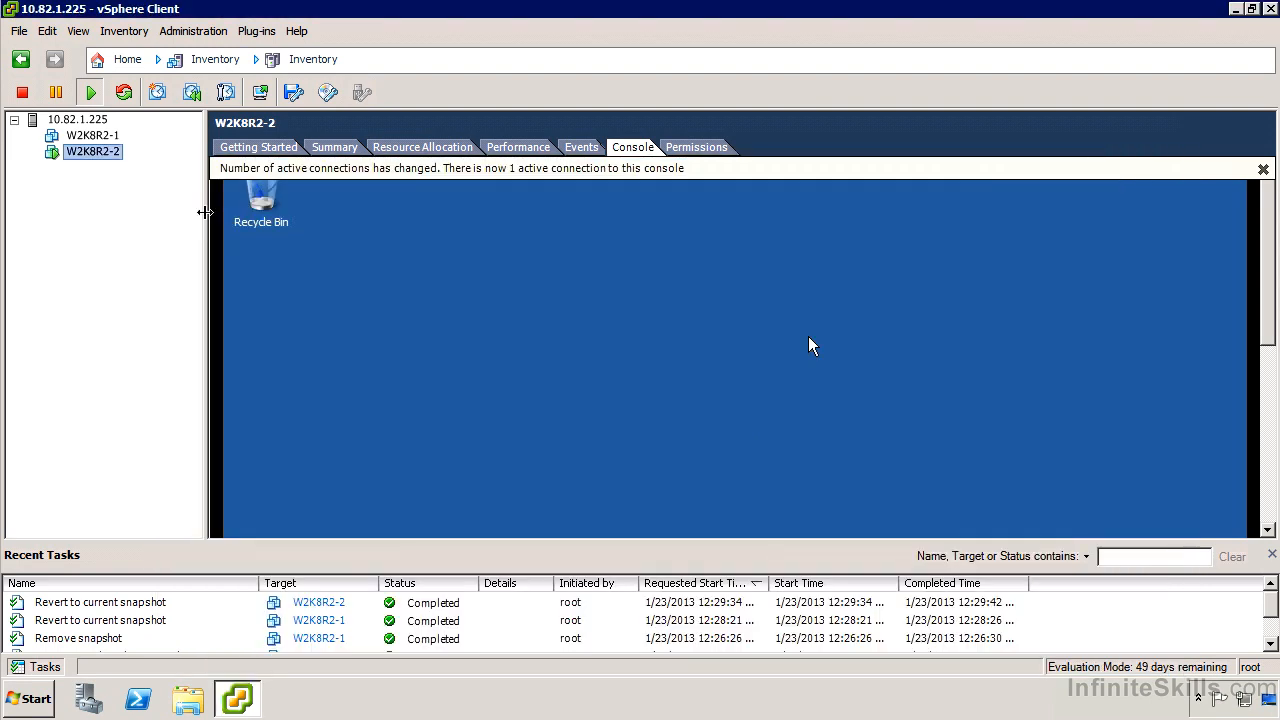